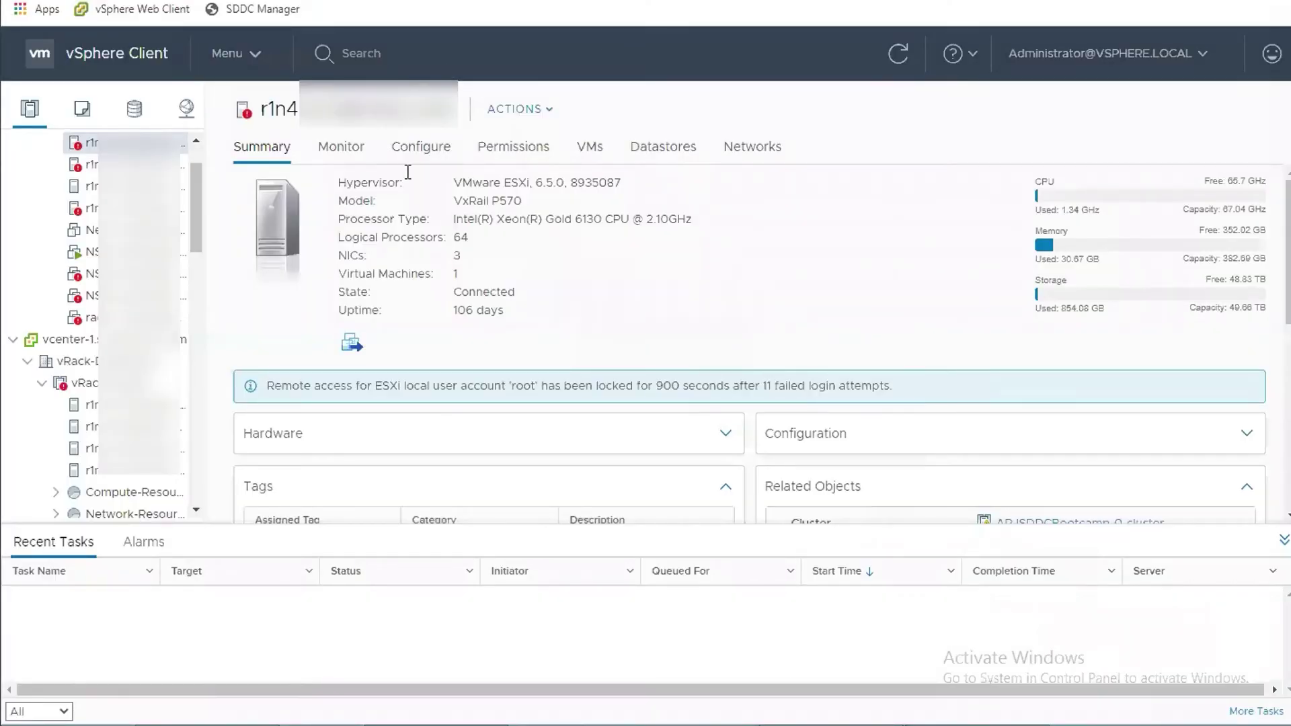
# - Select the root account lockout warning, then launch the host's iDRAC Virtual Console from its dashboard preview
pyautogui.moveTo(931, 387); pyautogui.dragTo(264, 382)
pyautogui.click(291, 338)
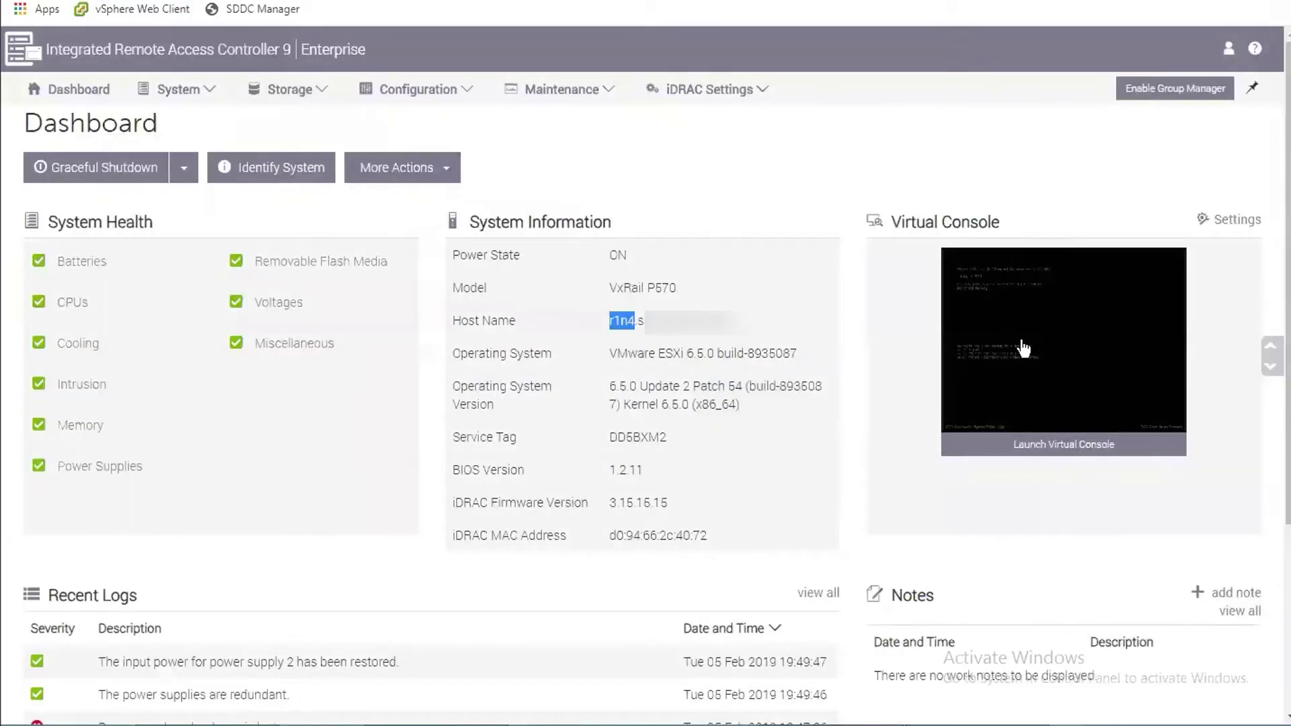
pyautogui.click(1021, 340)
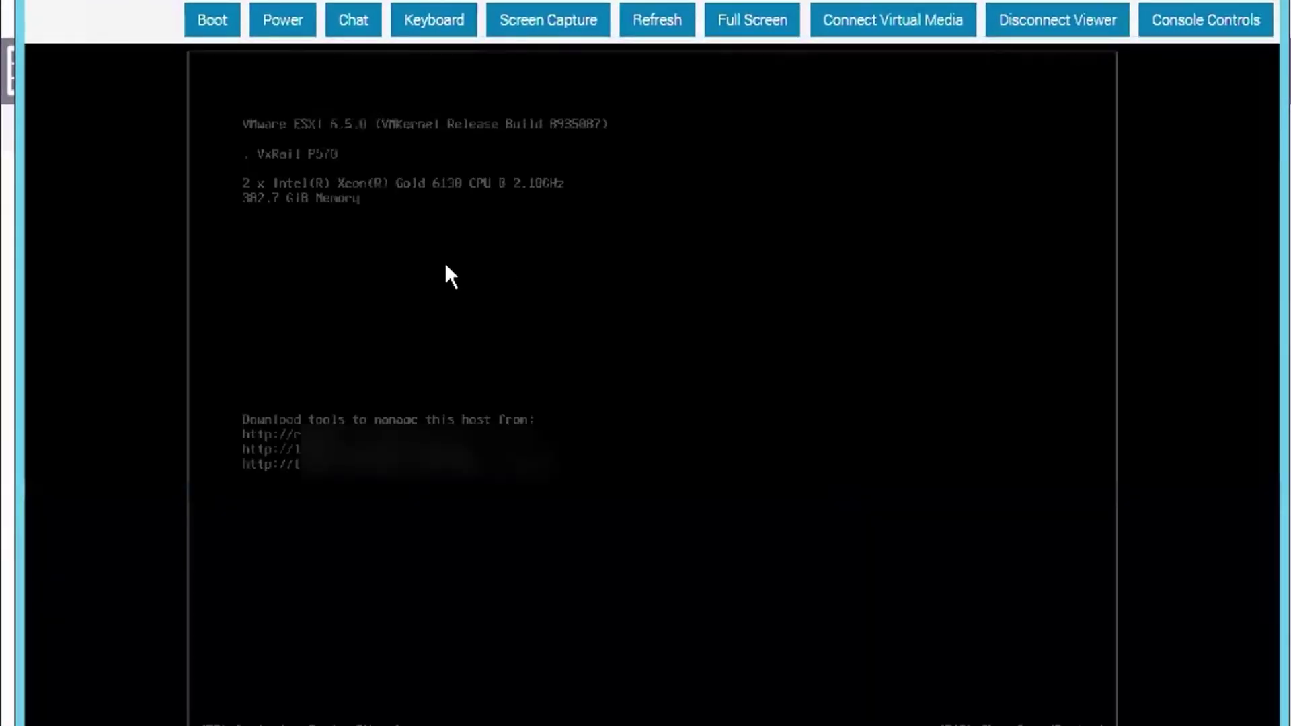
# - Switch to the ESXi shell login with Alt+F1 and log in as root with its password
pyautogui.hotkey('alt', 'F1')
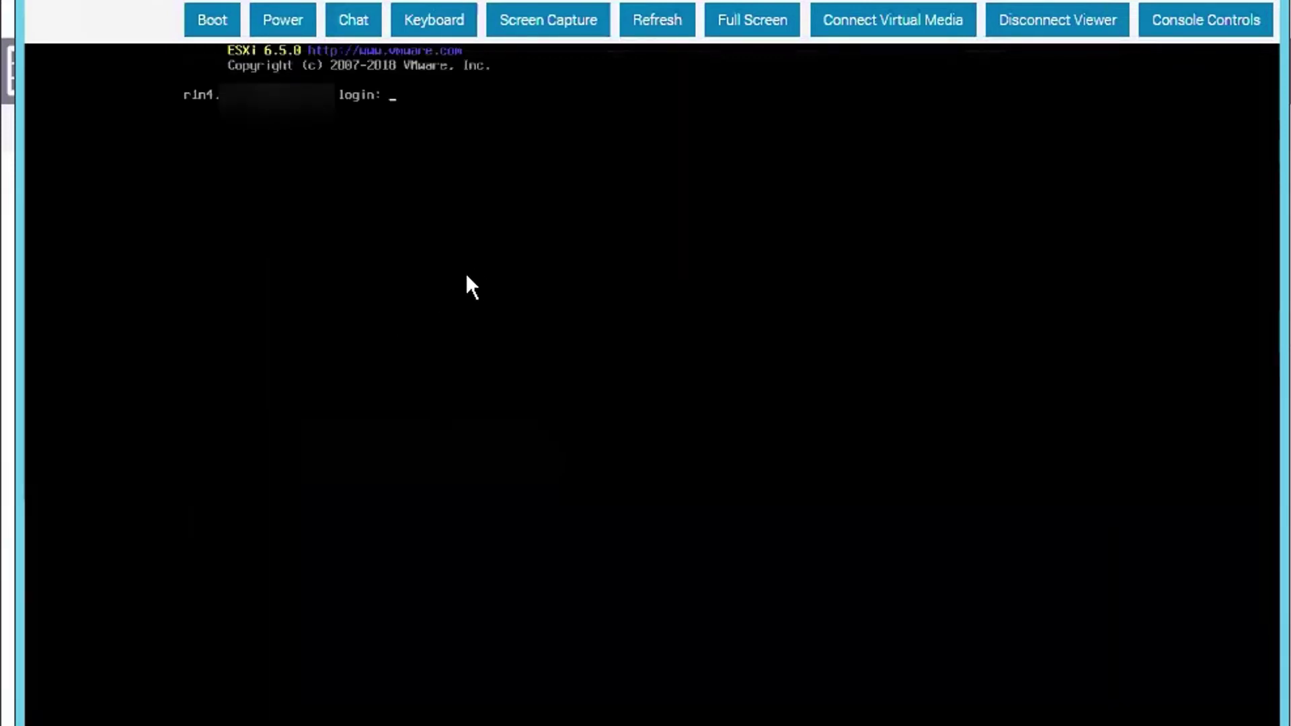
pyautogui.write('root')
pyautogui.press('Return')
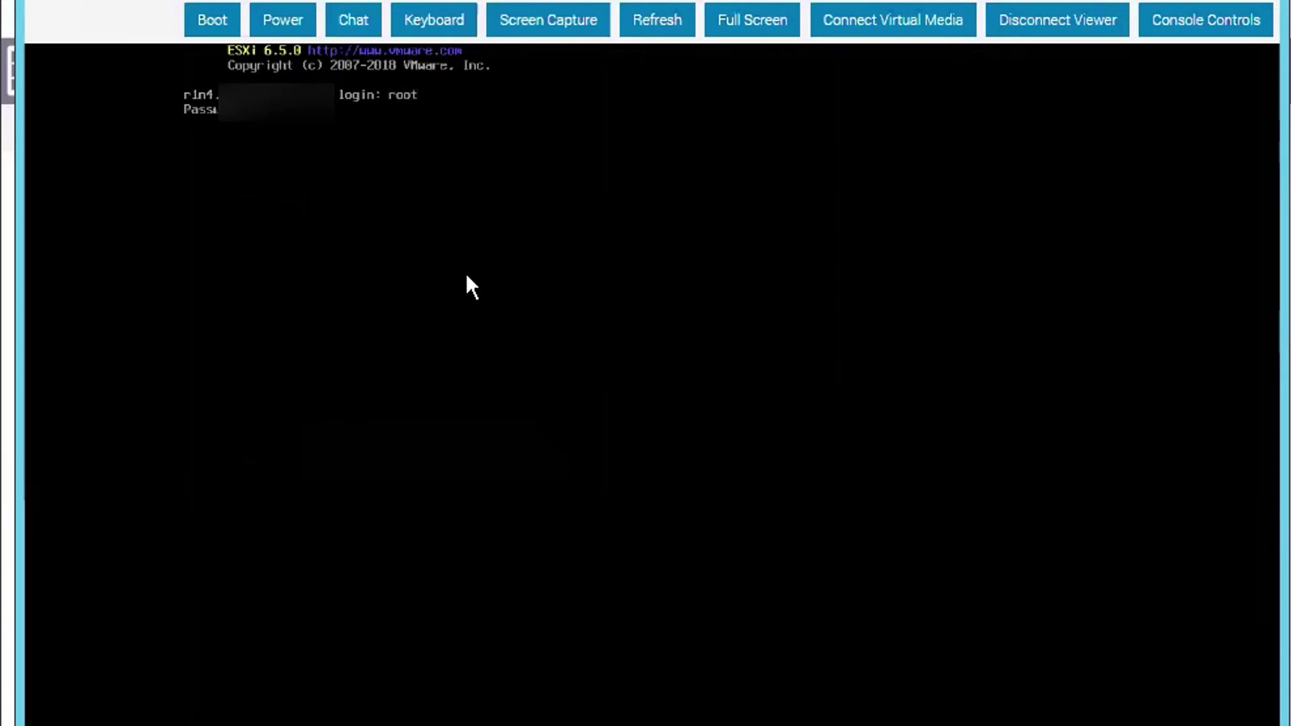
pyautogui.press('Return')
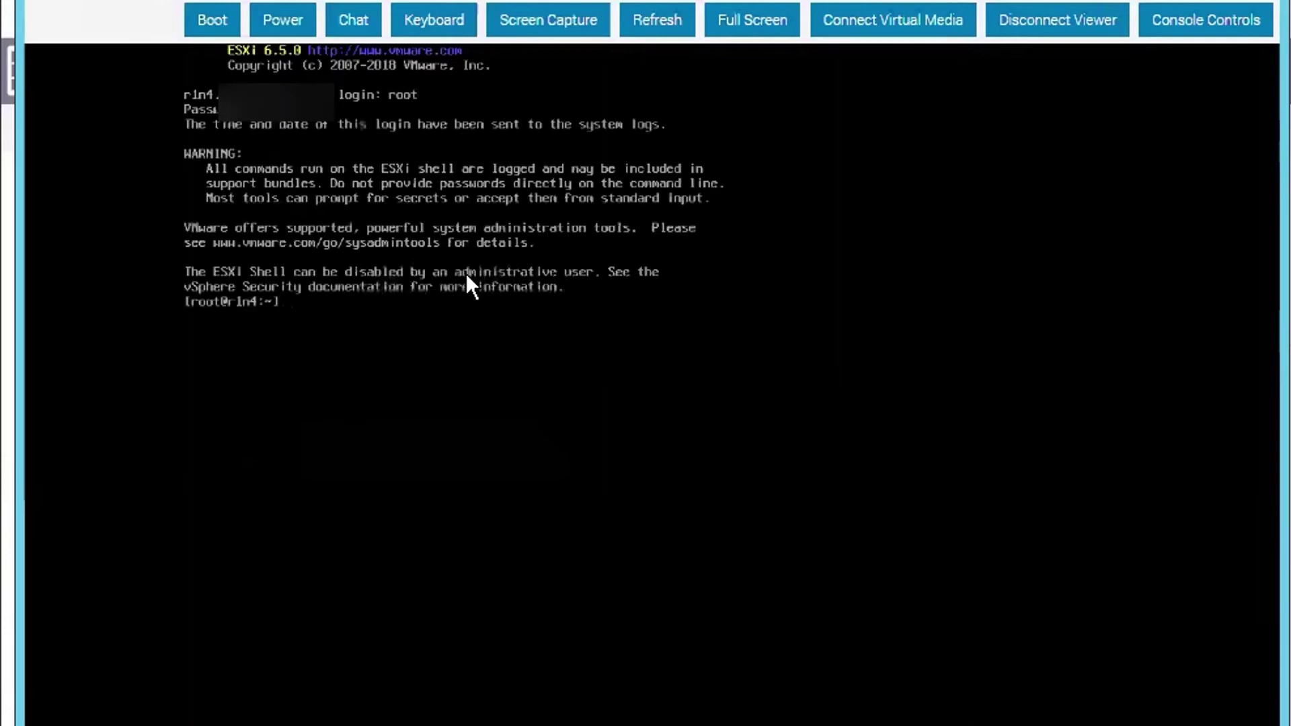
pyautogui.press('Return')
pyautogui.press('Return')
pyautogui.press('Return')
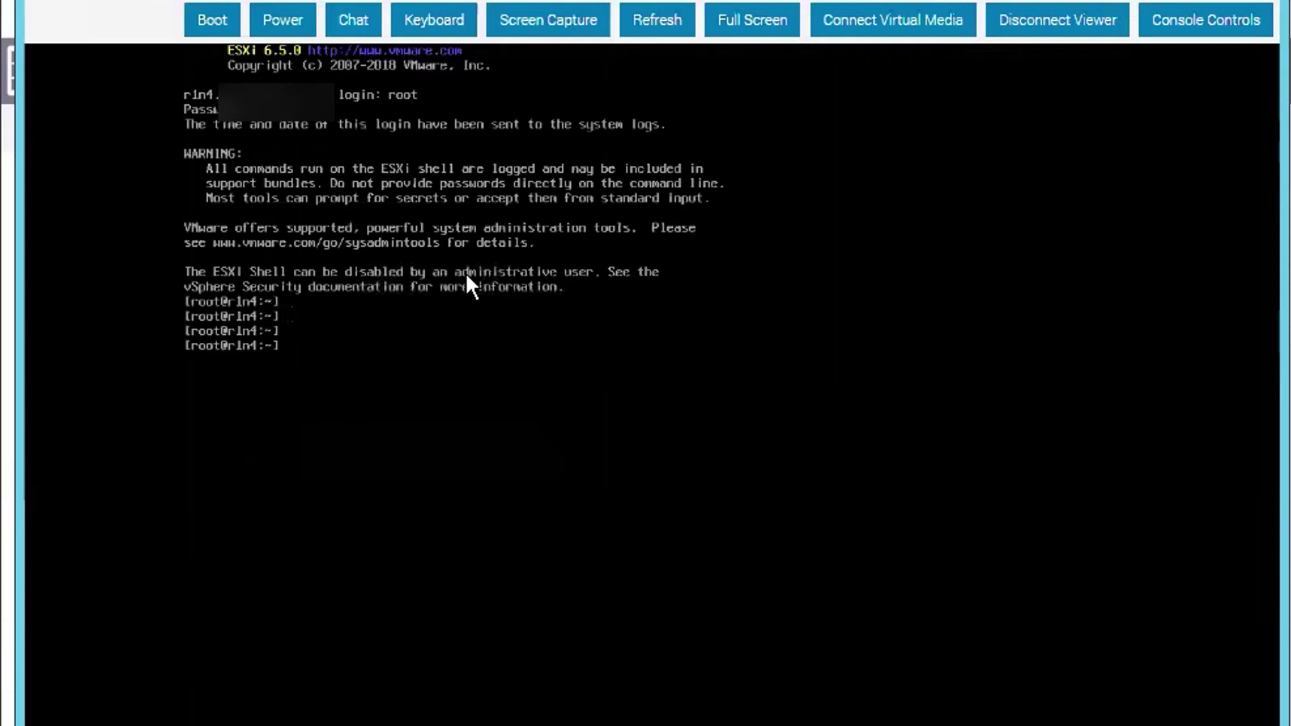
# - Follow /var/log/auth.log with tail -f to review root's failed logins, then stop it
pyautogui.write('tail -f /')
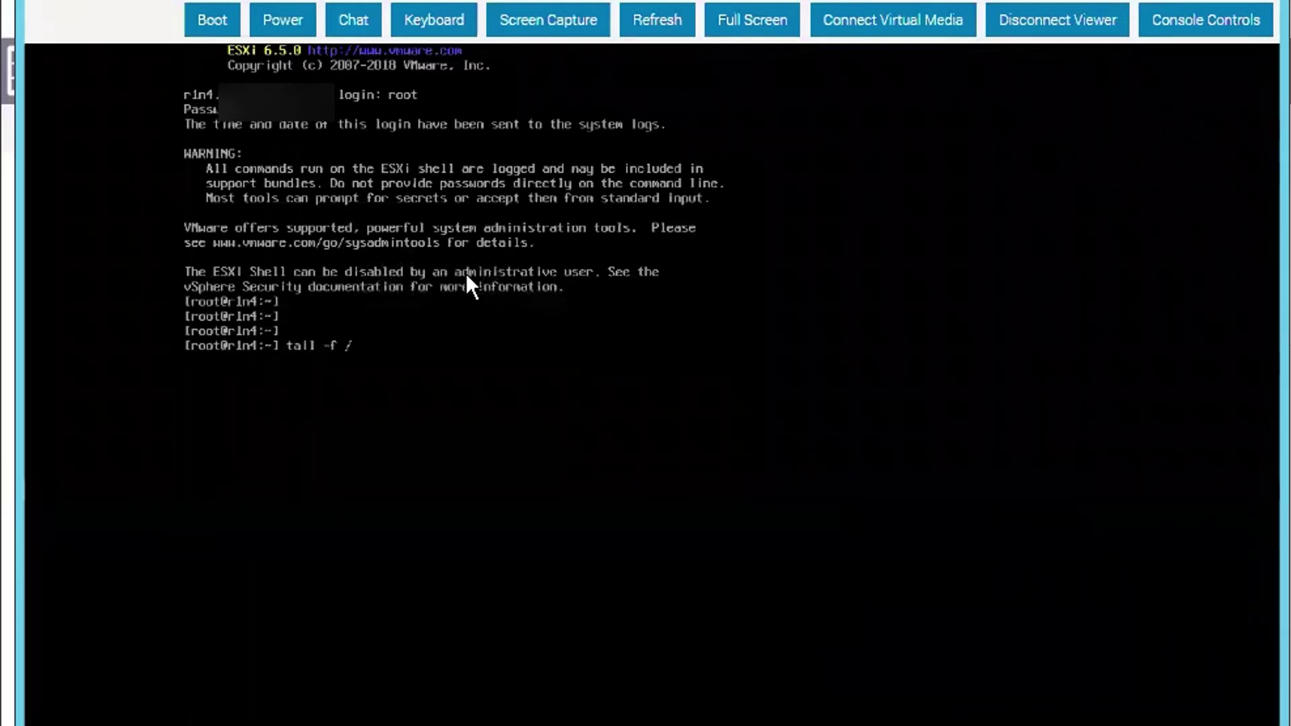
pyautogui.write('var/')
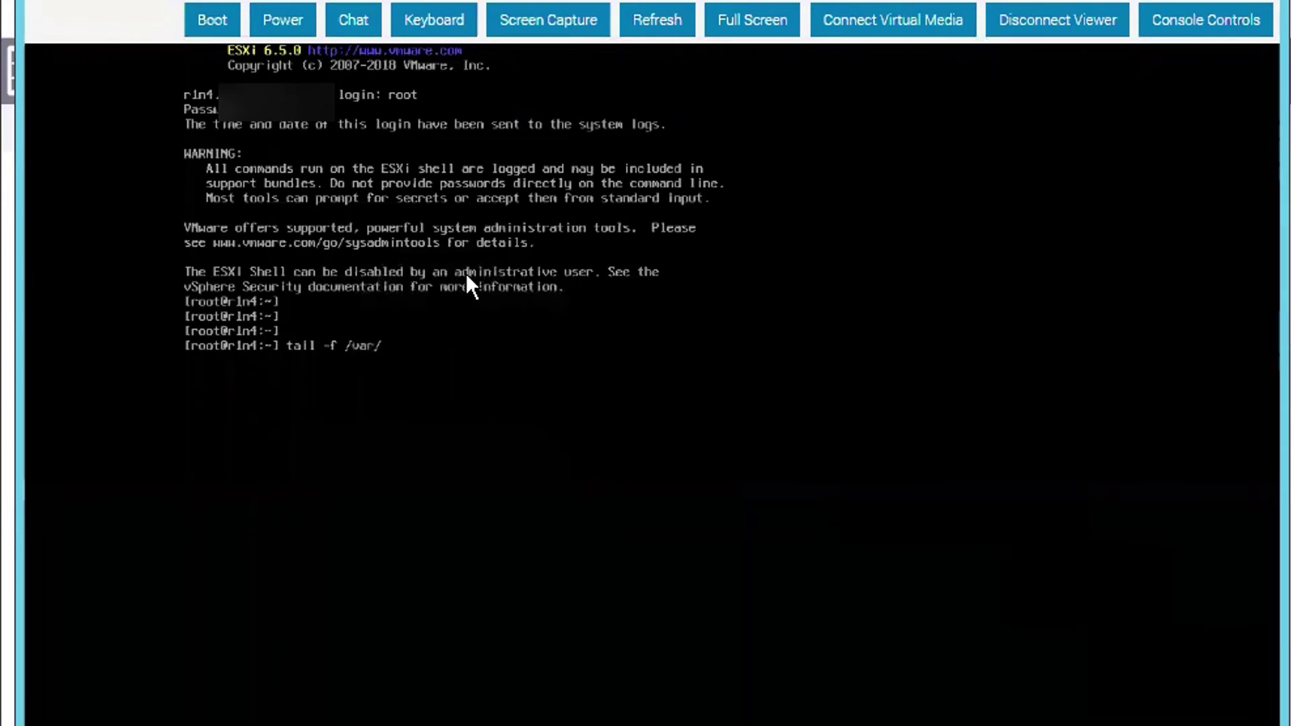
pyautogui.write('lo')
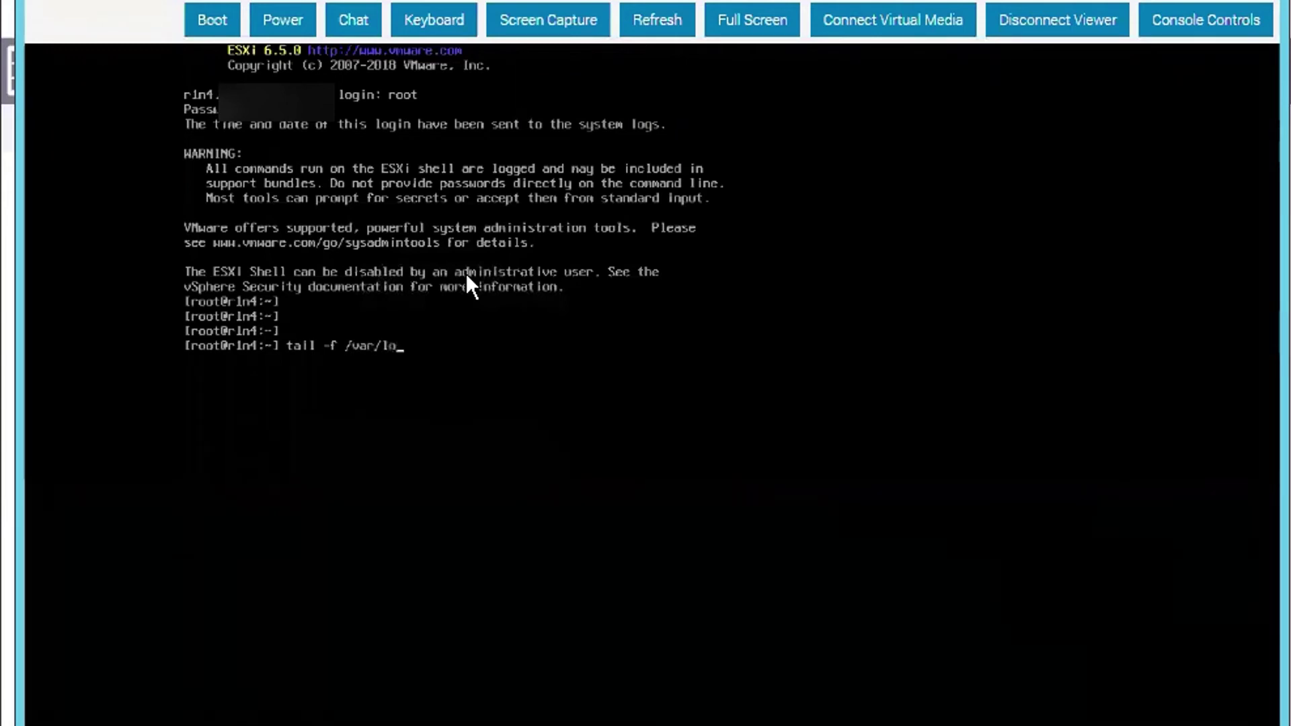
pyautogui.write('g/auth.log')
pyautogui.press('Return')
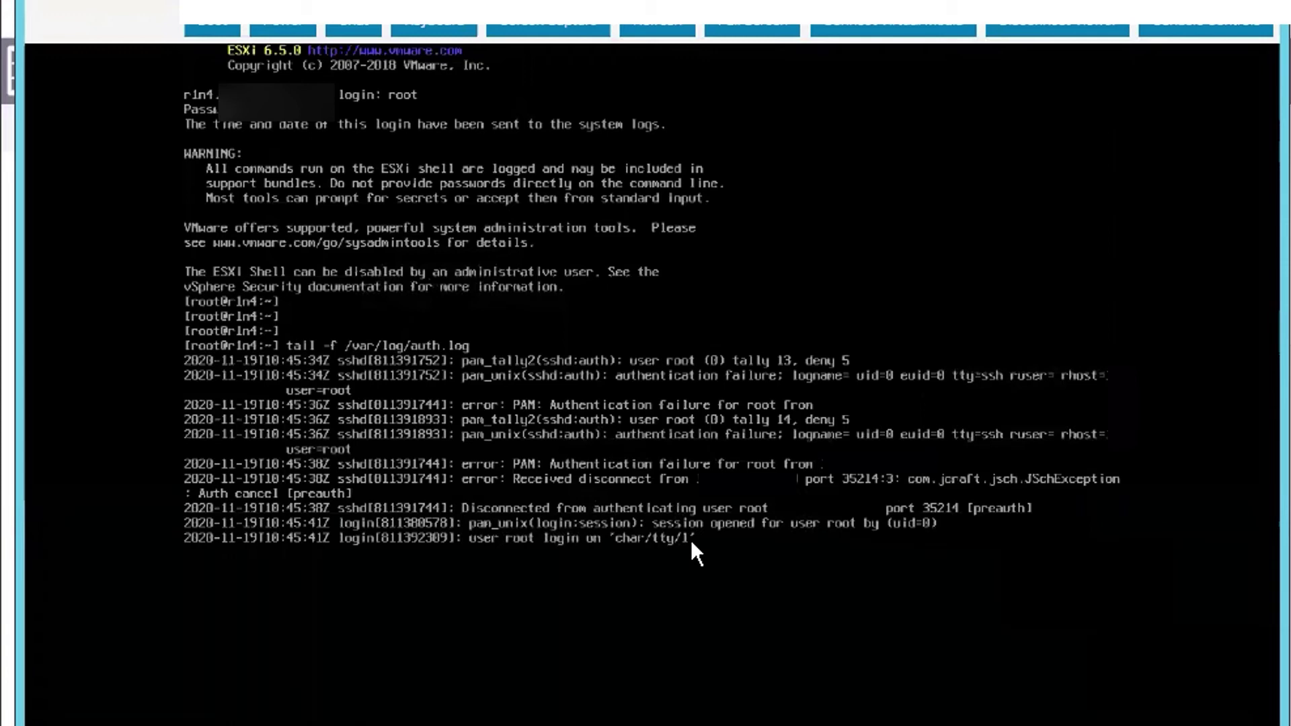
pyautogui.hotkey('ctrl', 'c')
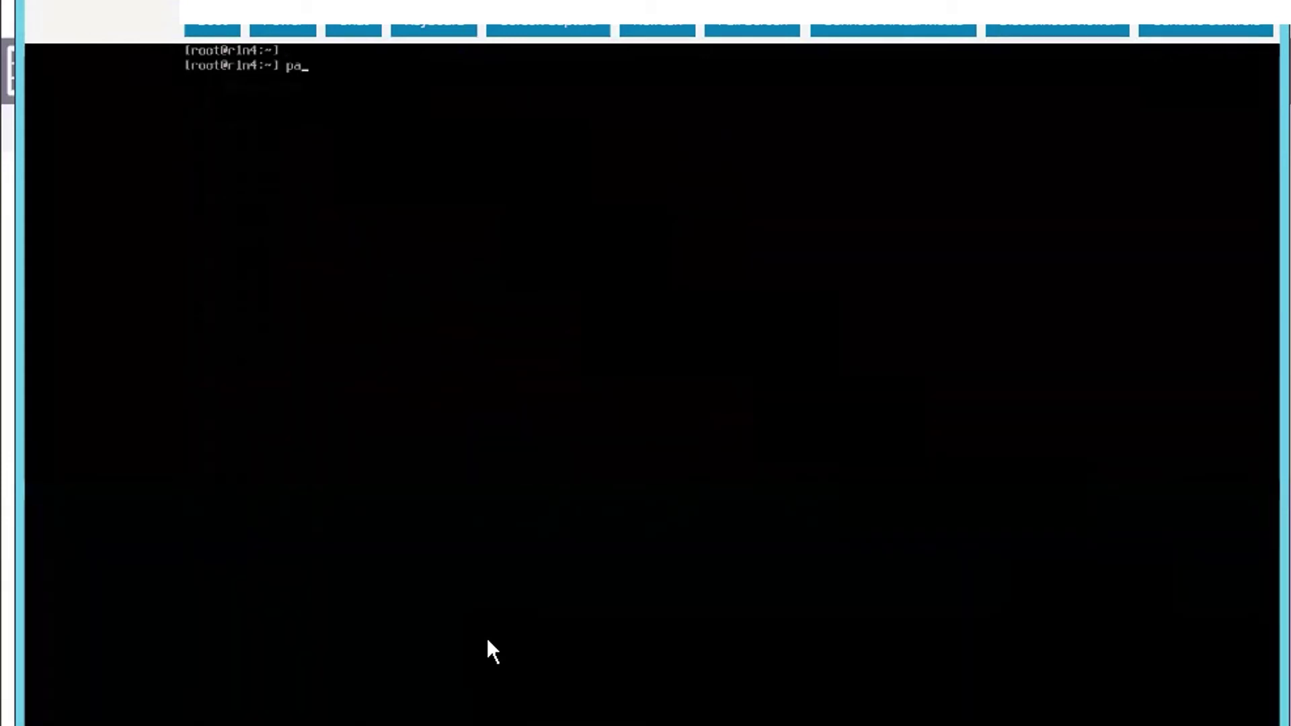
# - Check root's pam_tally2 count (15 failures), reset it with --reset, and recheck to confirm 0
pyautogui.write('m')
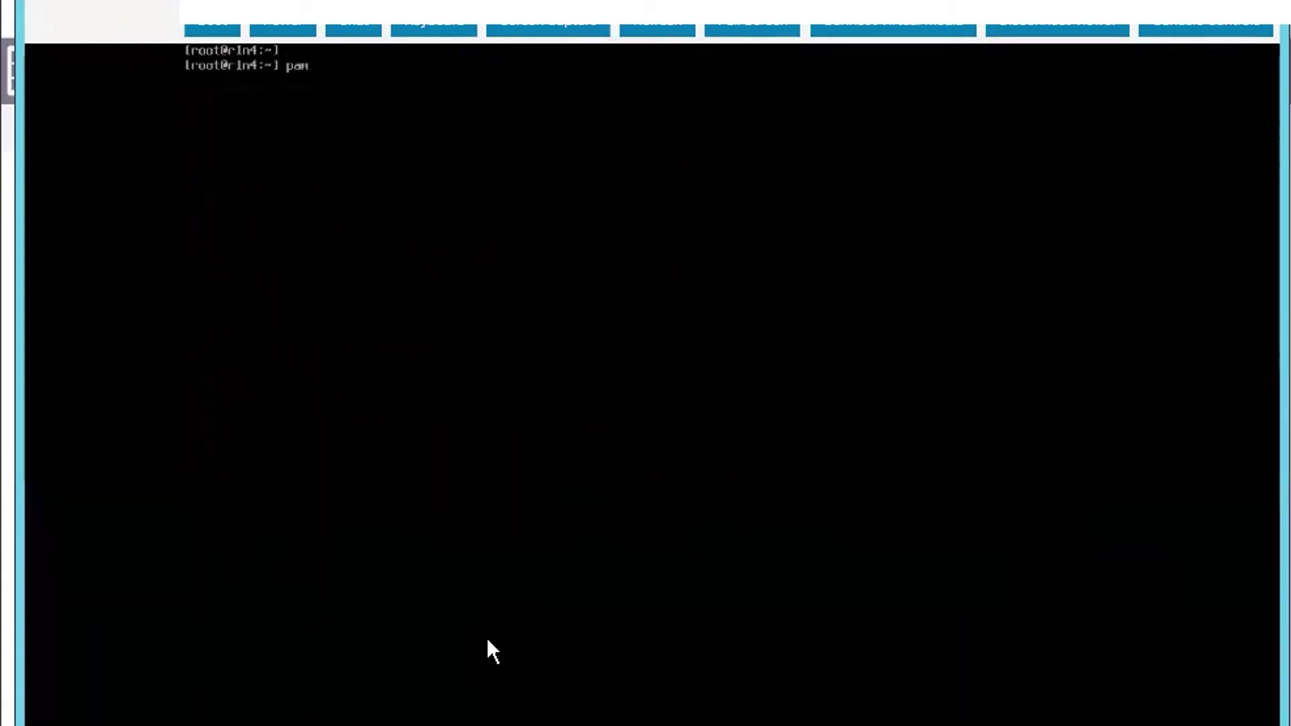
pyautogui.write('_tally2 --user root')
pyautogui.press('Return')
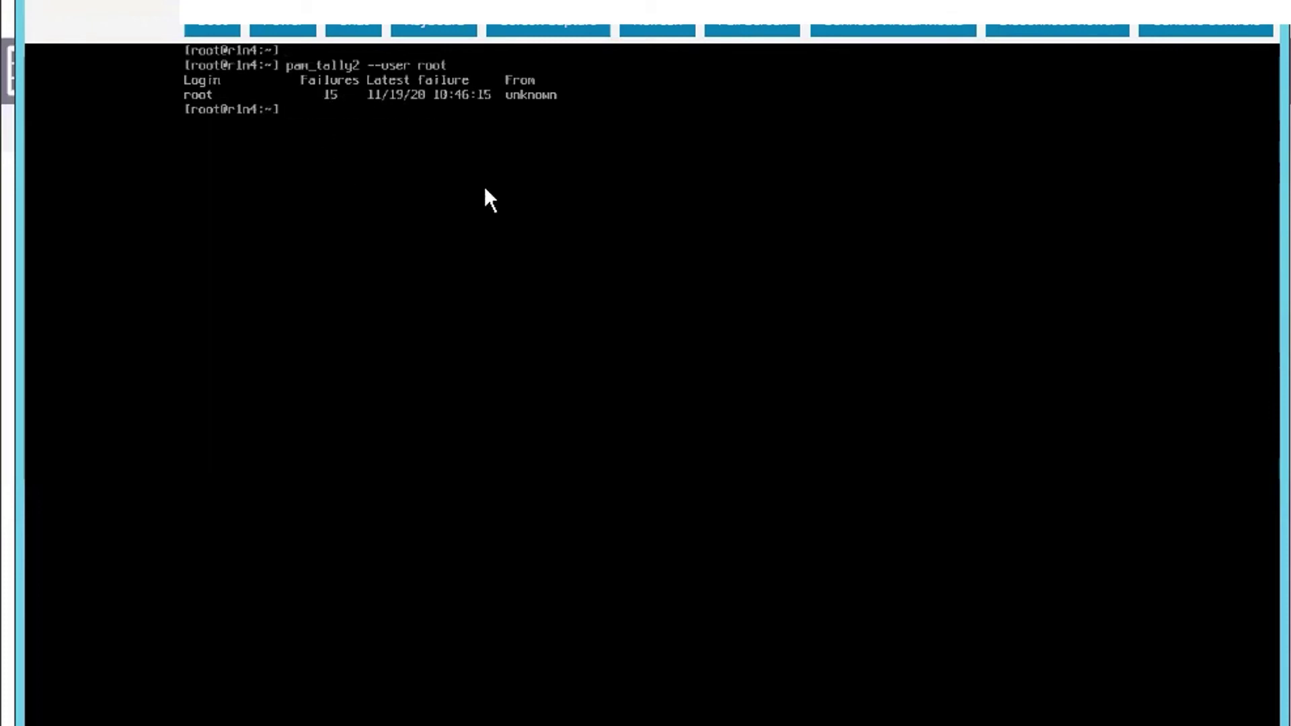
pyautogui.press('Up')
pyautogui.write('--')
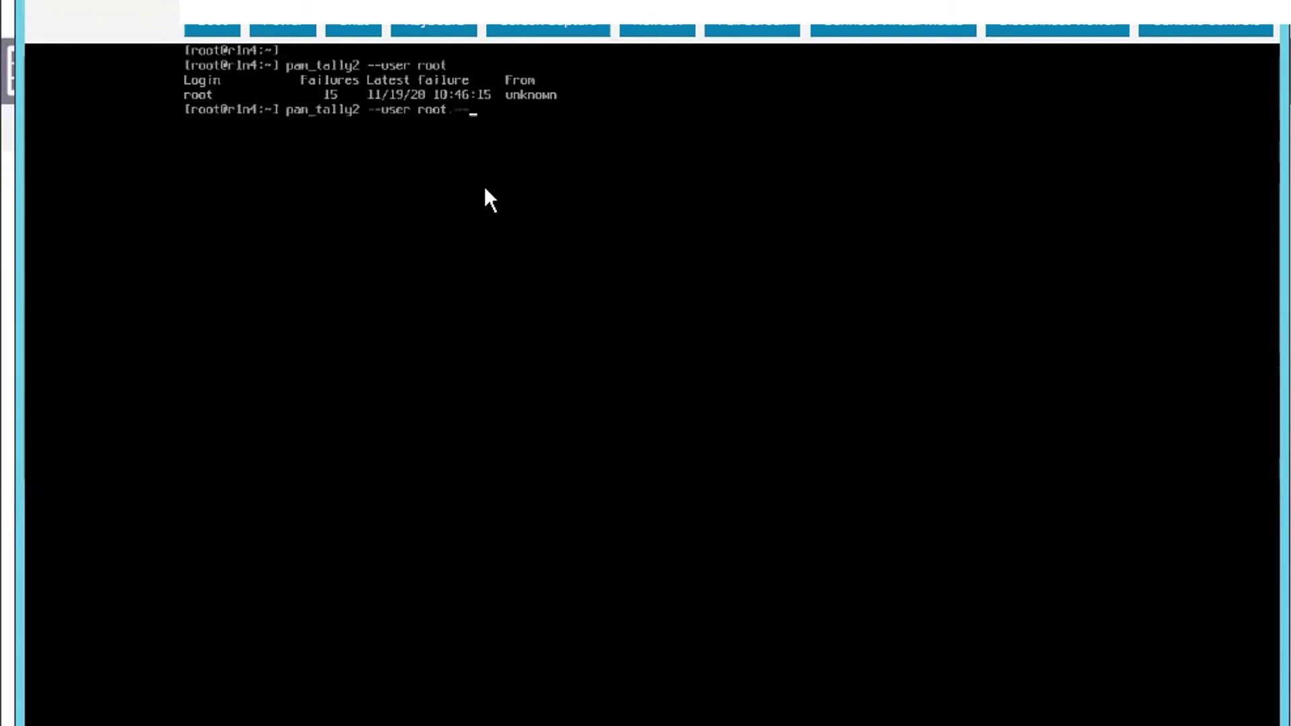
pyautogui.write('reset')
pyautogui.press('Return')
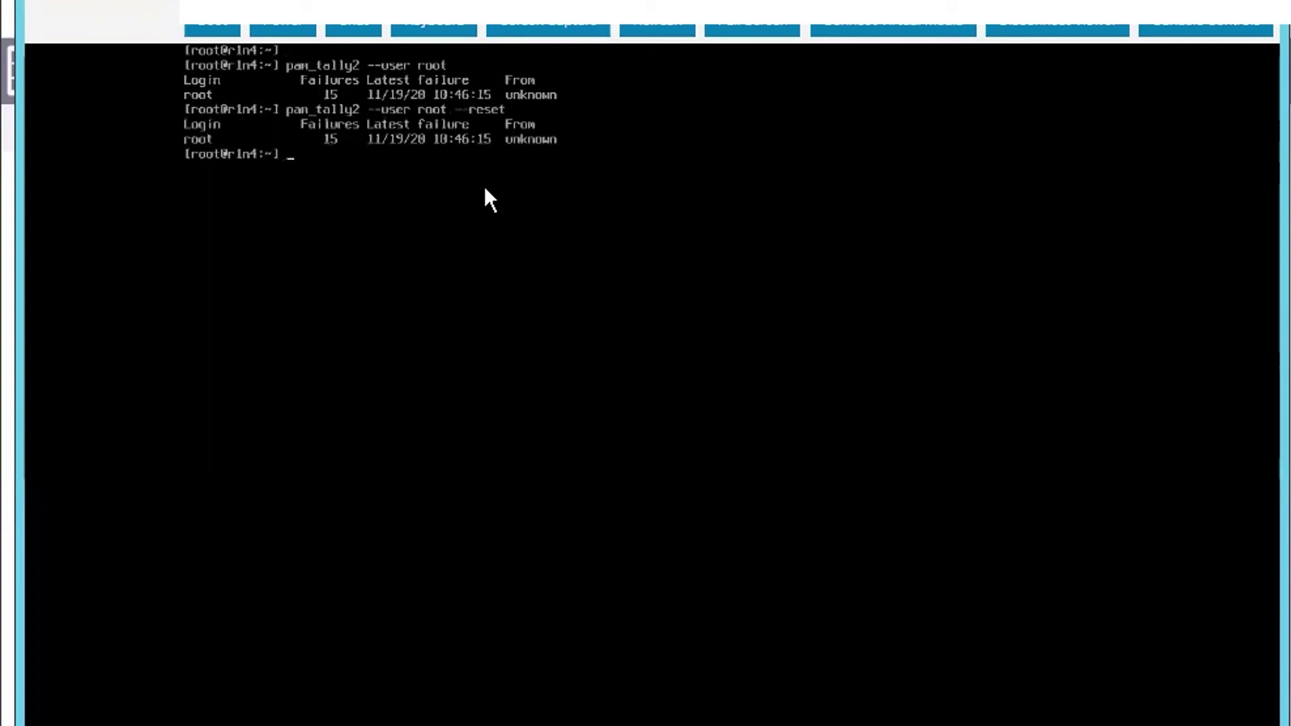
pyautogui.press('Up')
pyautogui.press('Return')
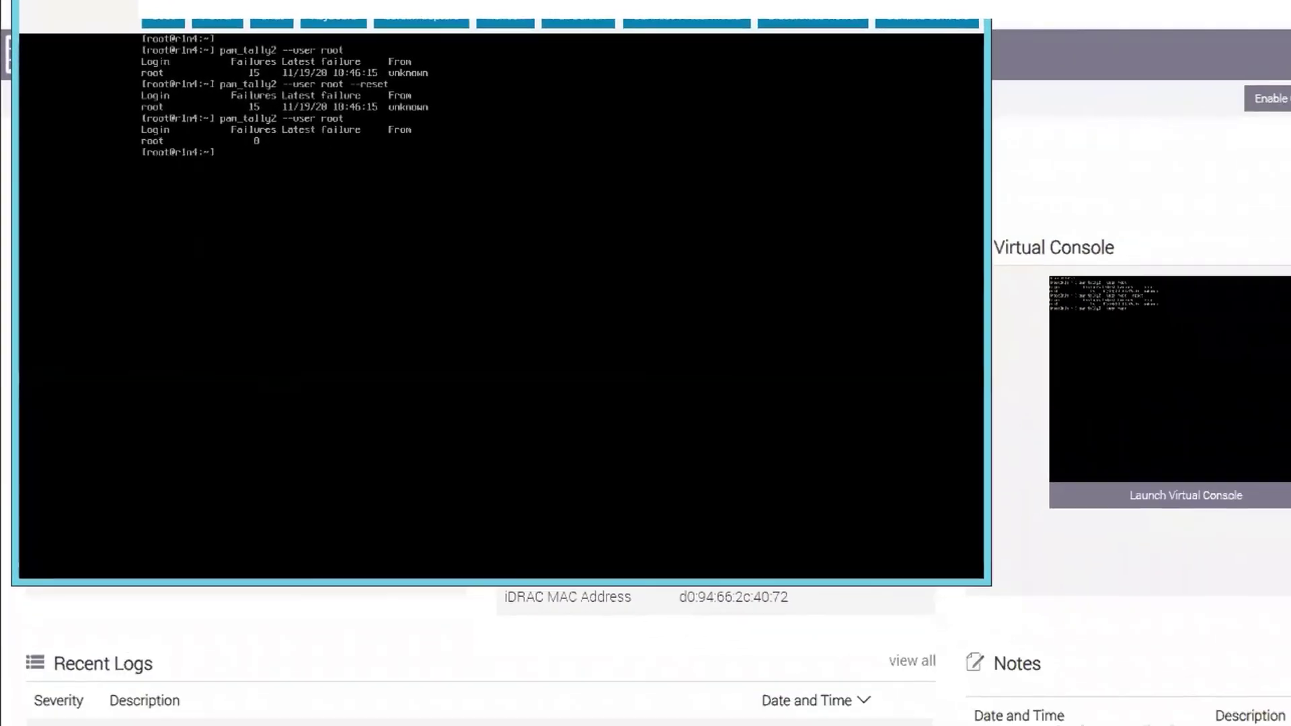
# - Start PuTTY, open an SSH session to the ESXi host on port 22, and log in as root
pyautogui.click(679, 723)
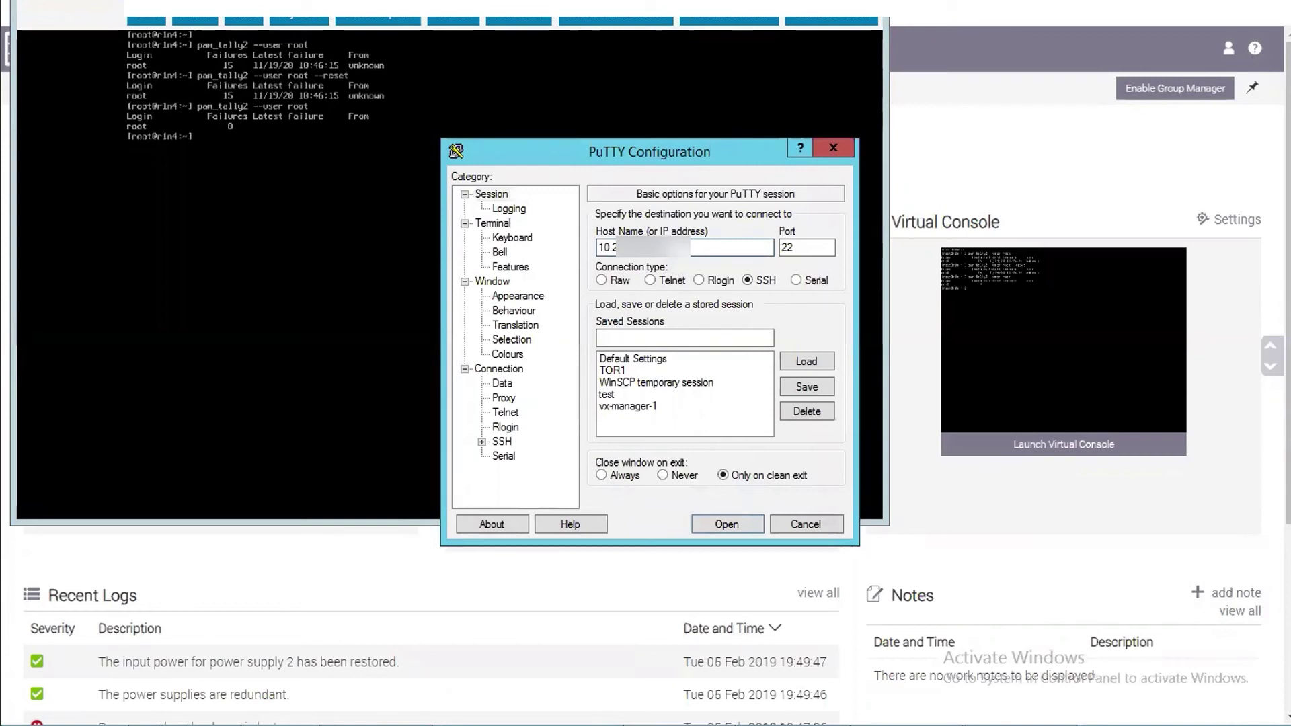
pyautogui.press('Return')
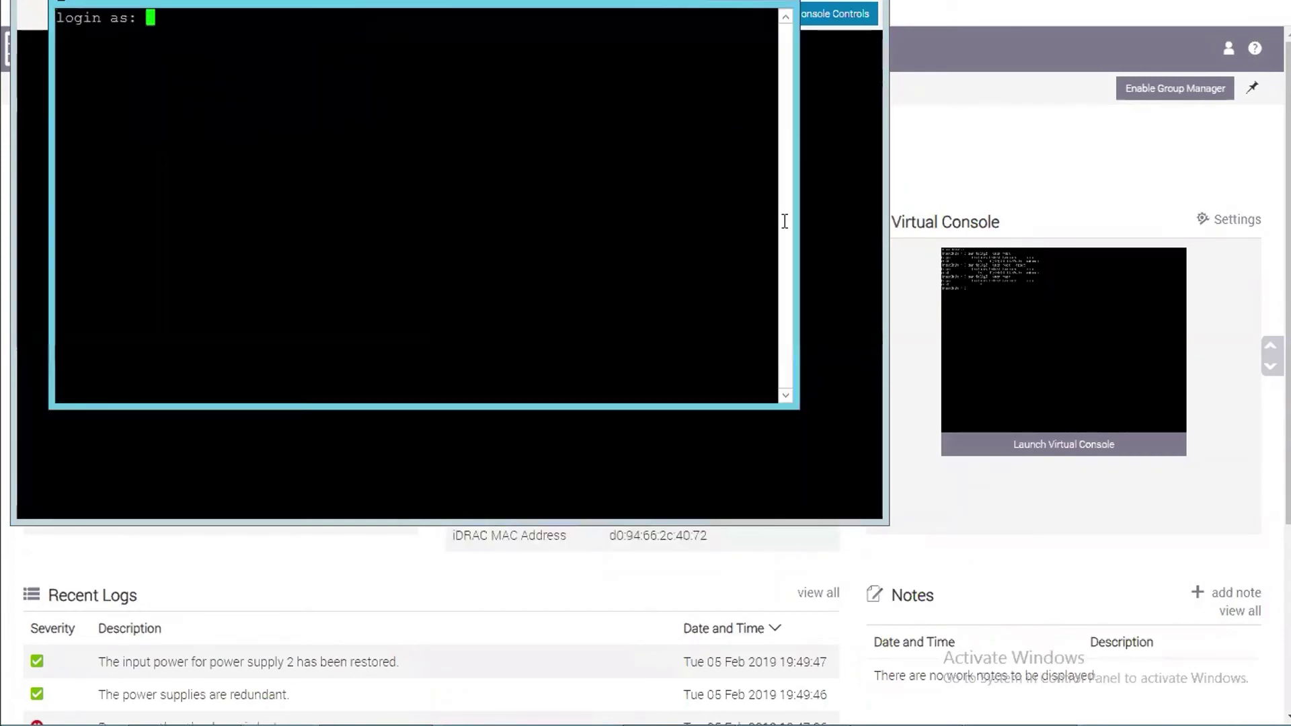
pyautogui.write('root')
pyautogui.press('Return')
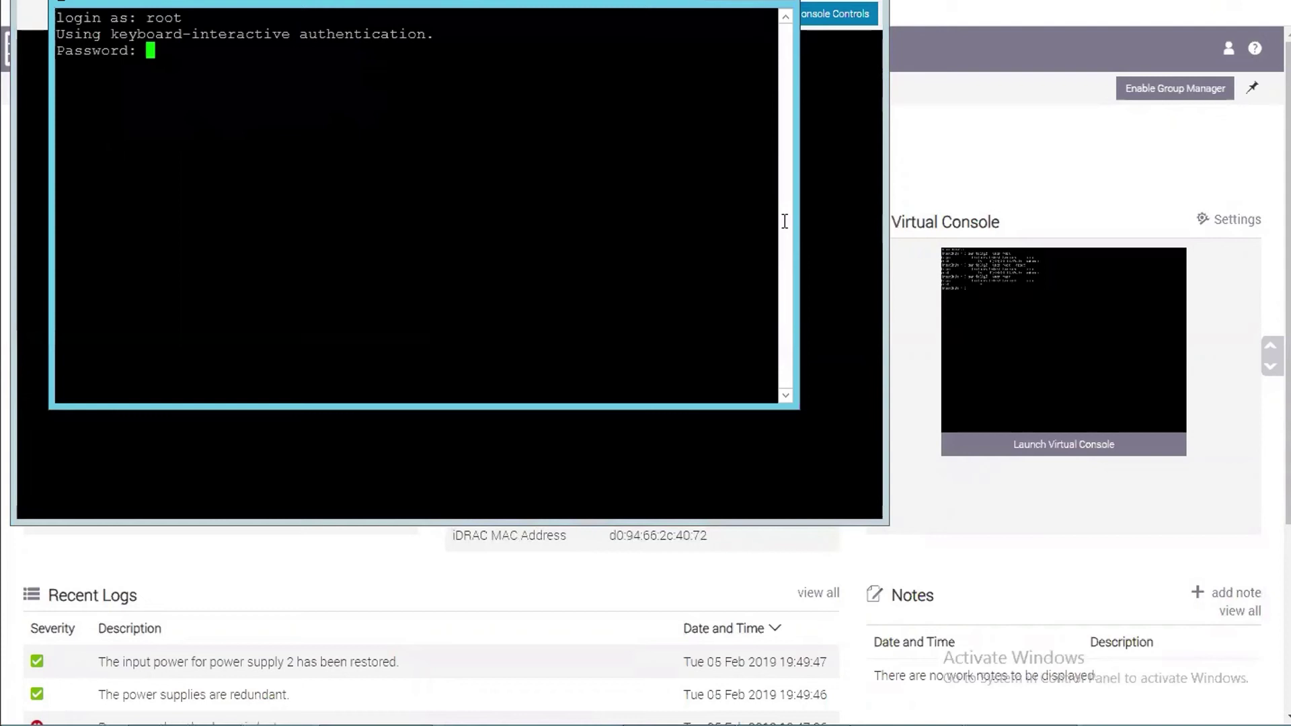
pyautogui.press('Return')
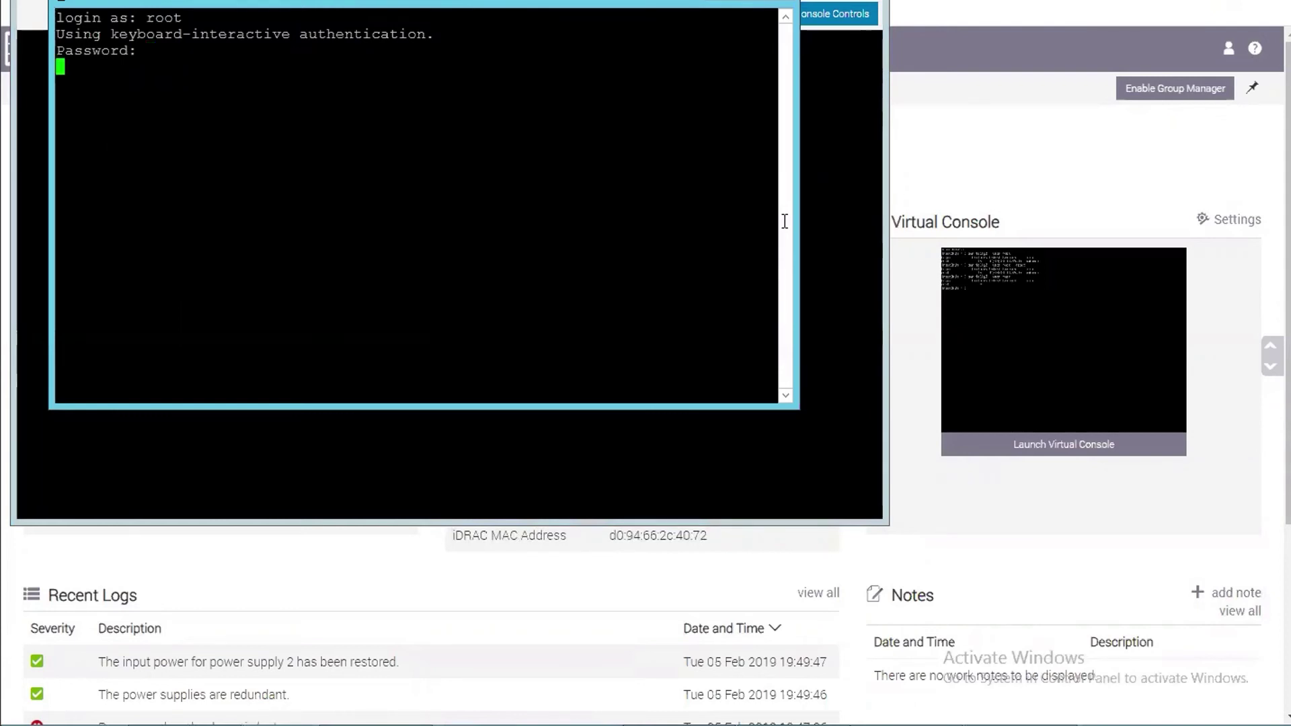
pyautogui.press('Return')
pyautogui.press('Return')
pyautogui.press('Return')
pyautogui.press('Return')
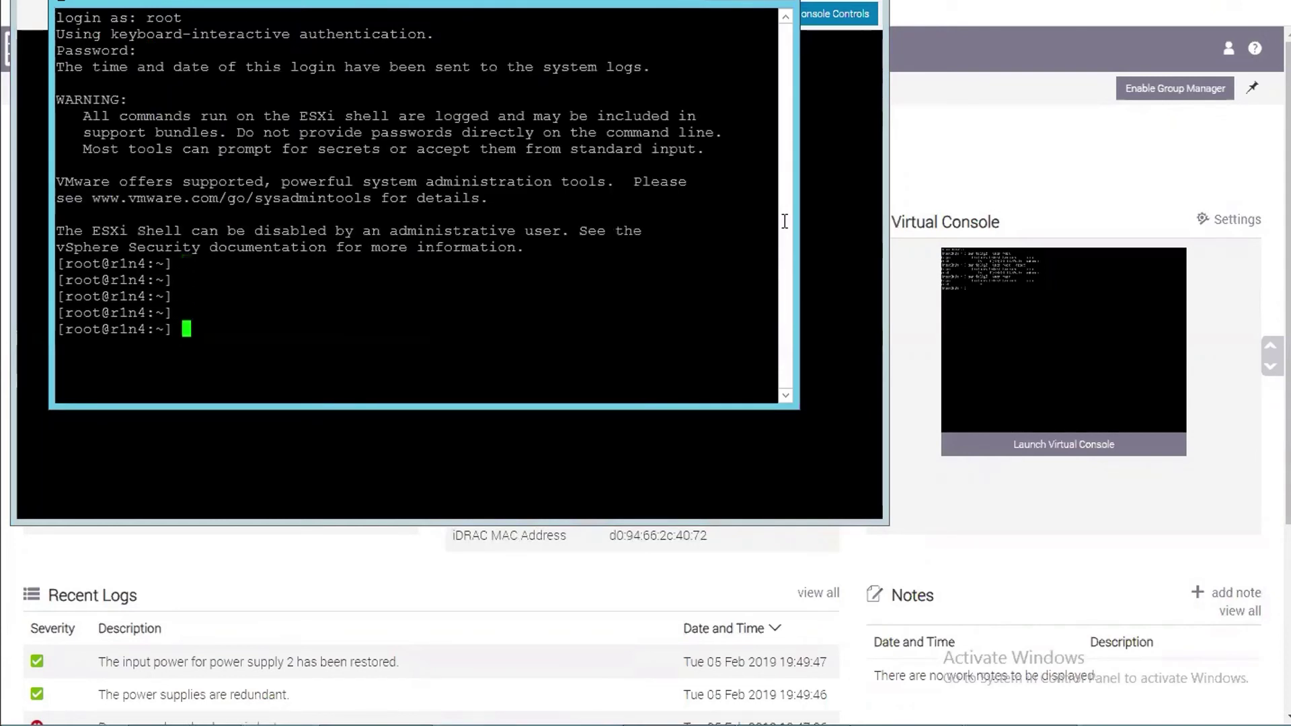